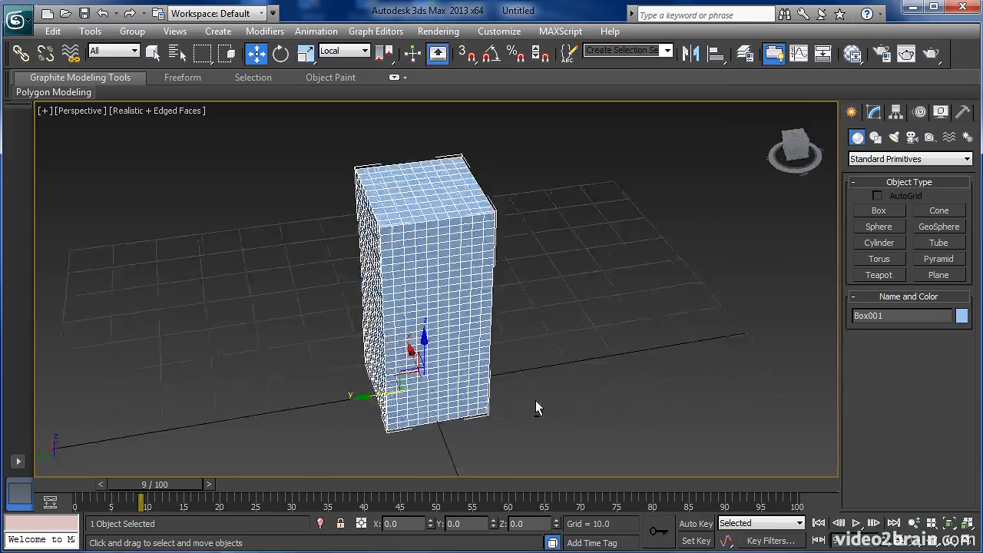
# Browse the modifiers available for the box and apply a Bend modifier to it.
pyautogui.click(874, 112)
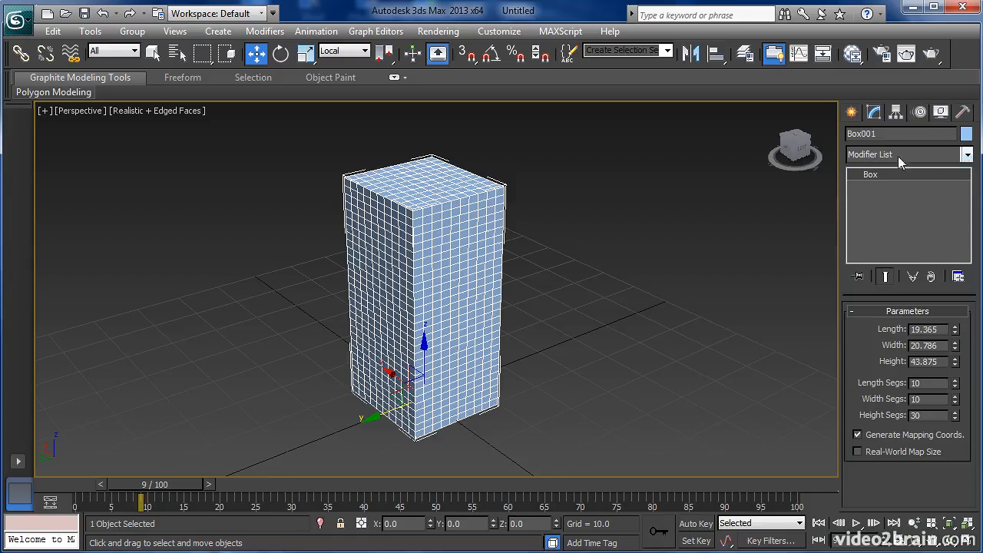
pyautogui.click(966, 156)
pyautogui.click(966, 156)
pyautogui.click(966, 156)
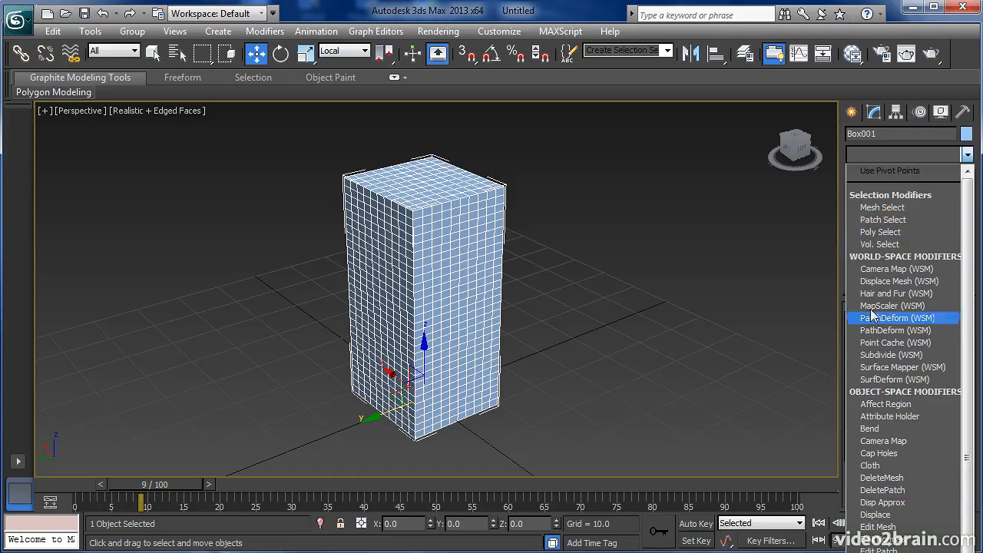
pyautogui.click(967, 155)
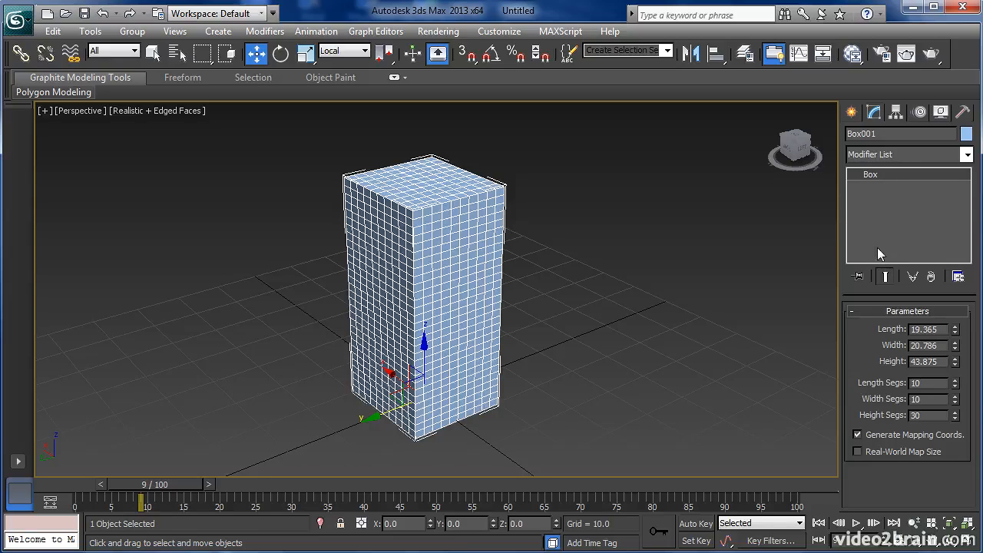
pyautogui.click(933, 156)
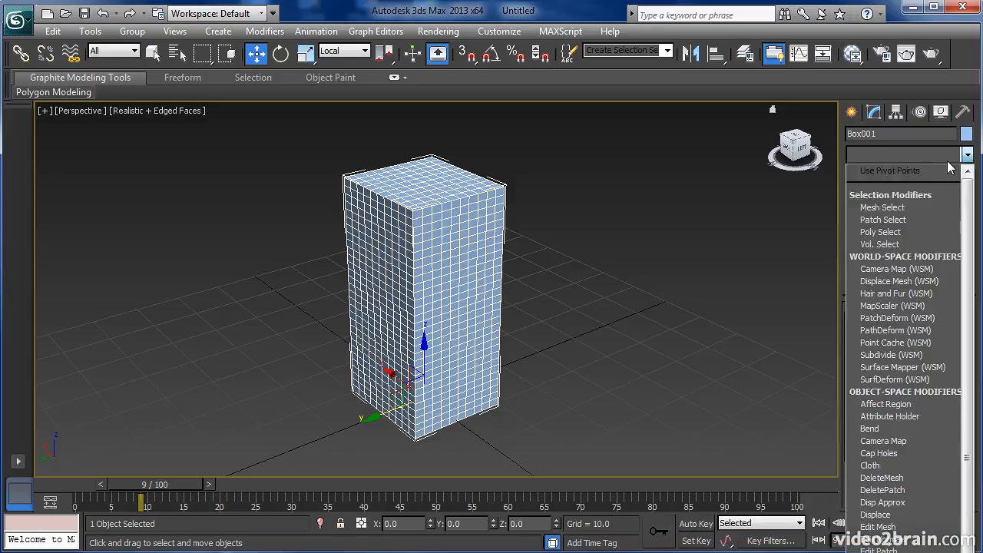
pyautogui.click(878, 428)
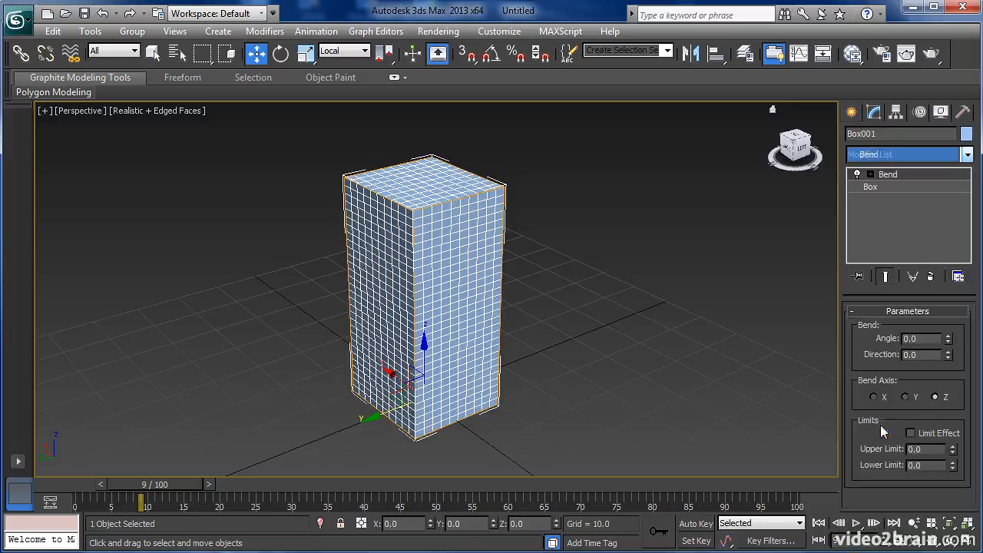
# Add a Twist modifier on top of Bend in the box's modifier stack.
pyautogui.click(966, 155)
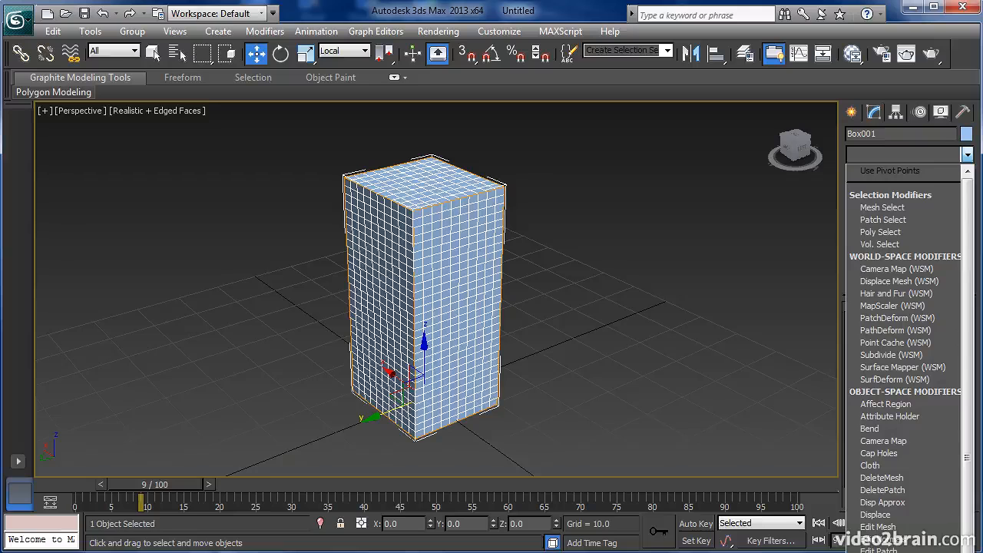
pyautogui.scroll(-12, 883, 478)
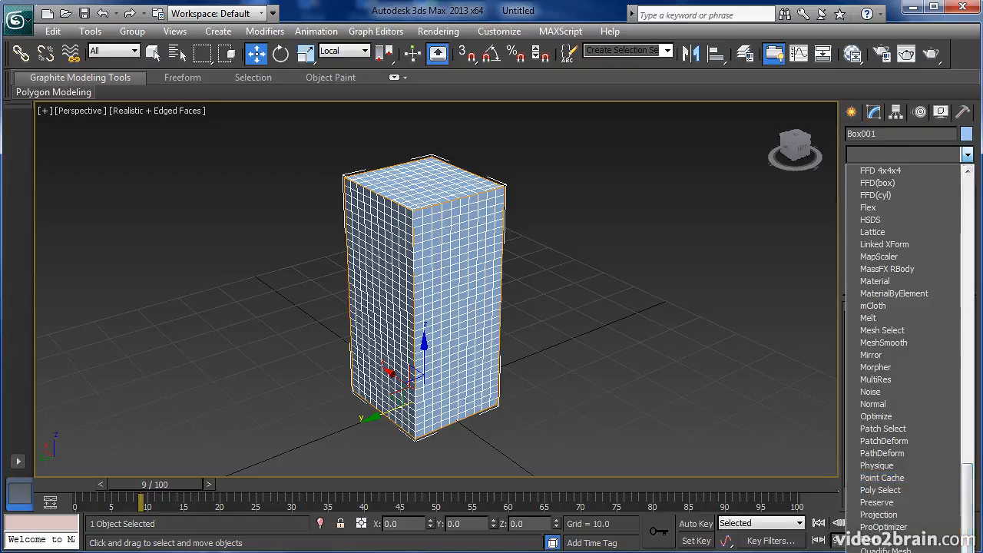
pyautogui.click(877, 551)
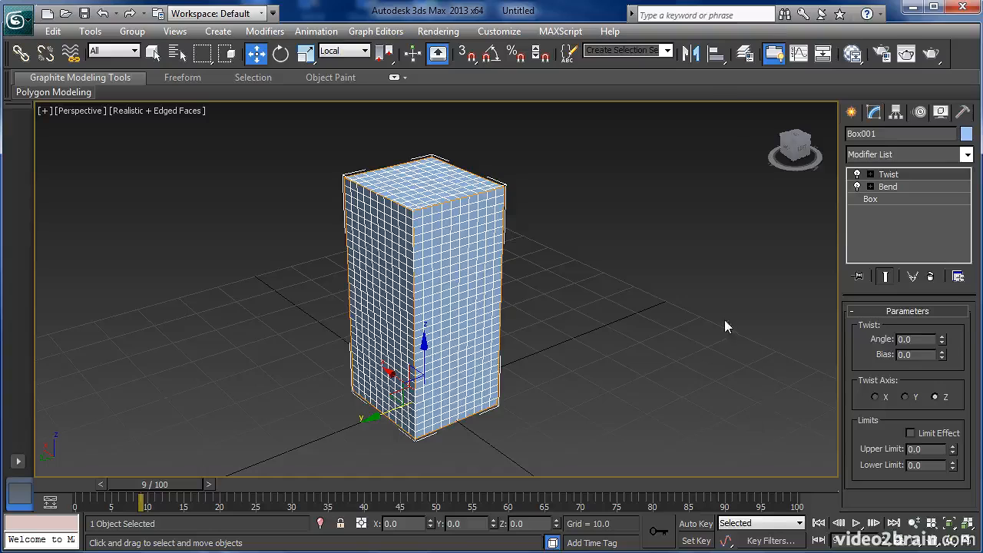
# Compare the Bend and Twist parameters, then raise the Bend modifier's angle to curve the box.
pyautogui.click(907, 185)
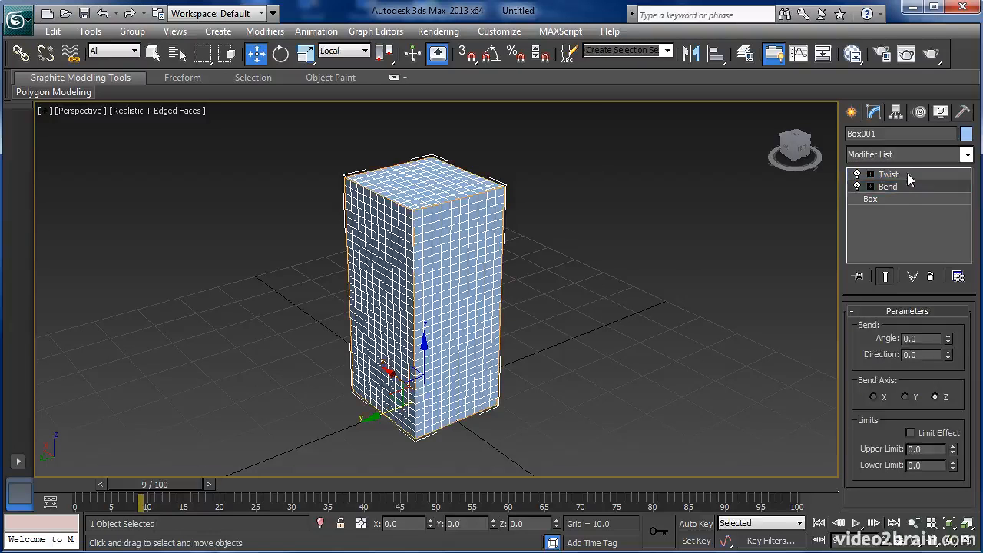
pyautogui.click(907, 175)
pyautogui.click(904, 184)
pyautogui.click(907, 175)
pyautogui.click(905, 186)
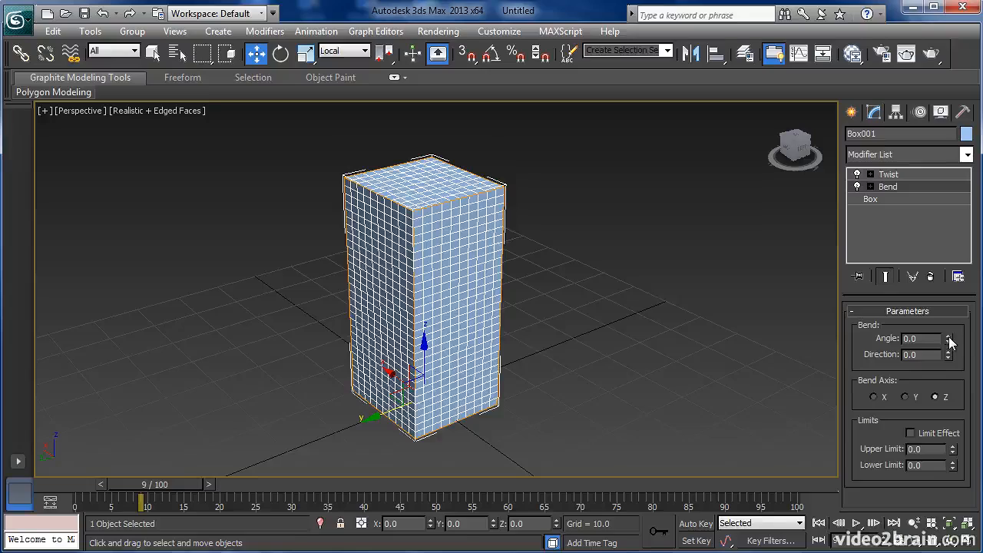
pyautogui.moveTo(950, 342); pyautogui.dragTo(916, 207)
# Set the Twist modifier's angle to 190 about the Z axis.
pyautogui.click(900, 177)
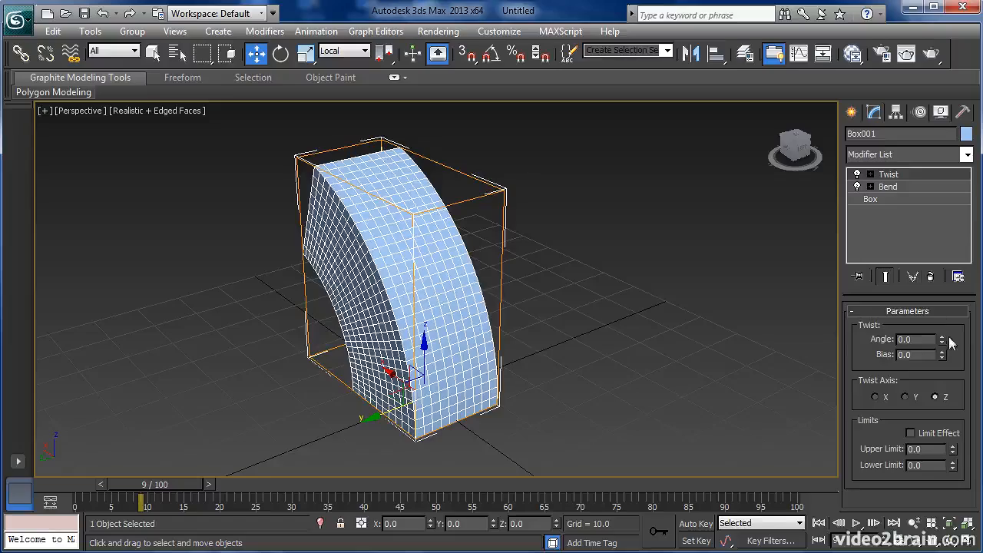
pyautogui.moveTo(944, 342); pyautogui.dragTo(911, 51)
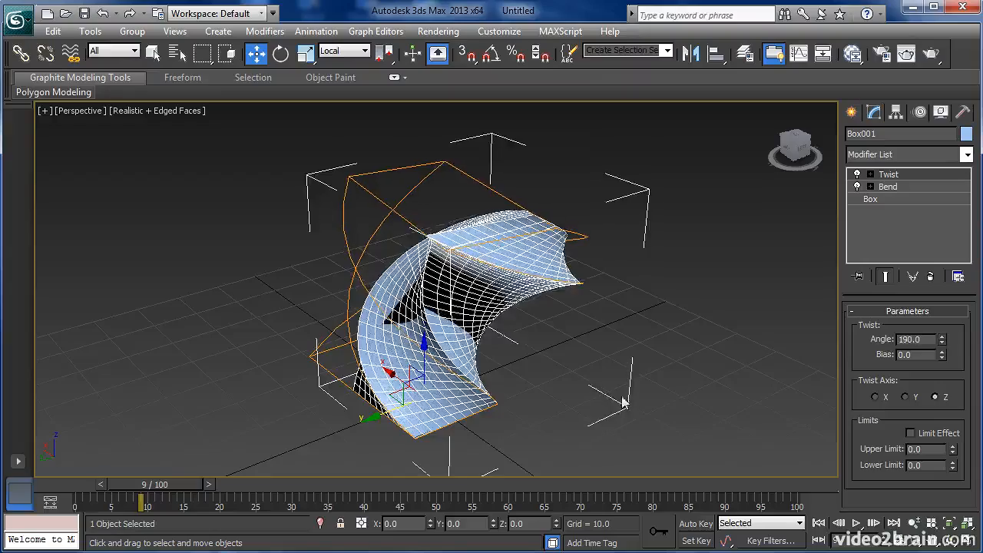
pyautogui.moveTo(619, 362)
pyautogui.keyDown('alt'); pyautogui.mouseDown(button='middle')
pyautogui.moveTo(446, 358)
pyautogui.moveTo(687, 351)
pyautogui.moveTo(622, 361)
pyautogui.mouseUp(button='middle'); pyautogui.keyUp('alt')
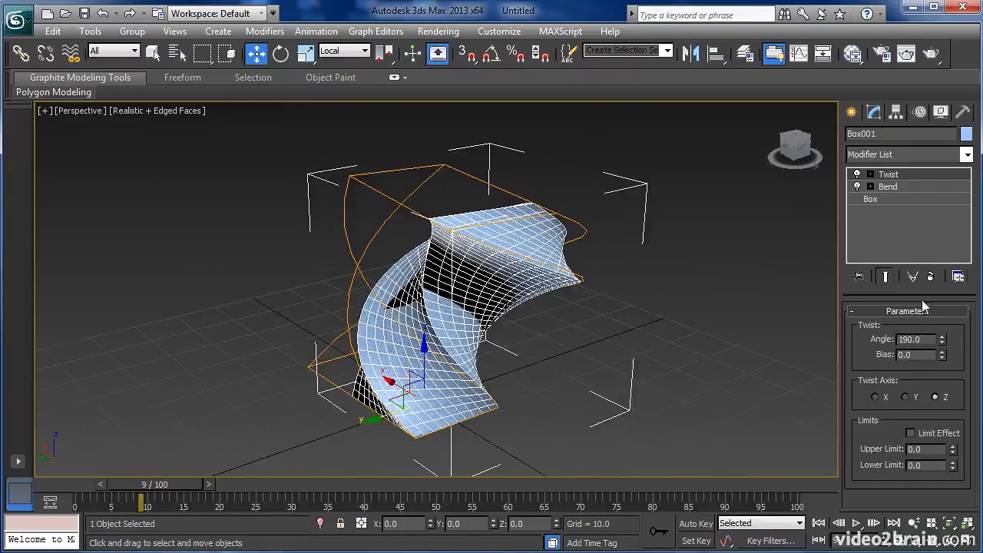
# Return to the Bend modifier and set its angle to 104.5.
pyautogui.click(911, 189)
pyautogui.moveTo(949, 341); pyautogui.dragTo(946, 287)
pyautogui.keyDown('alt'); pyautogui.moveTo(496, 377); pyautogui.dragTo(590, 355, button='middle'); pyautogui.keyUp('alt')
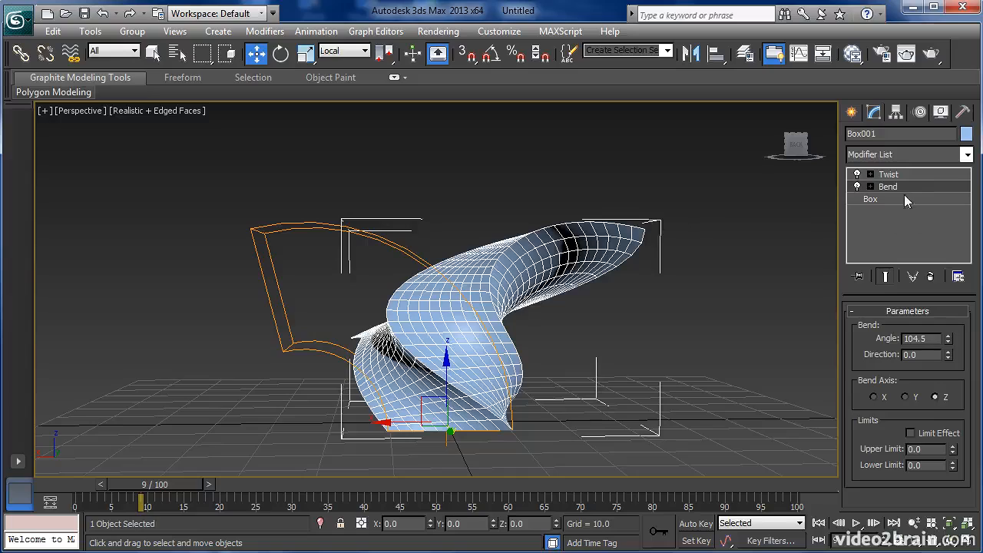
# Reorder the modifier stack so that Bend sits above Twist.
pyautogui.click(891, 174)
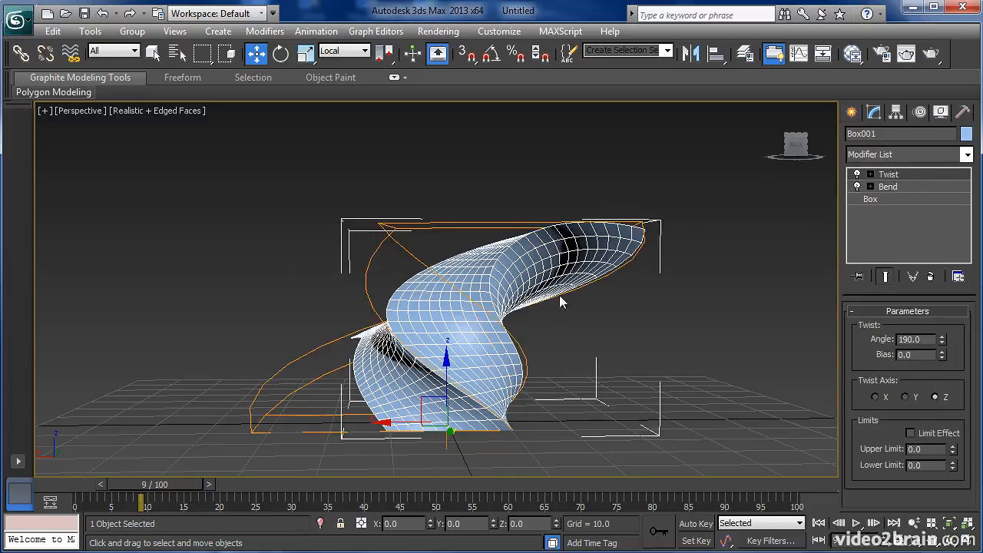
pyautogui.keyDown('alt'); pyautogui.moveTo(714, 339); pyautogui.dragTo(695, 363, button='middle'); pyautogui.keyUp('alt')
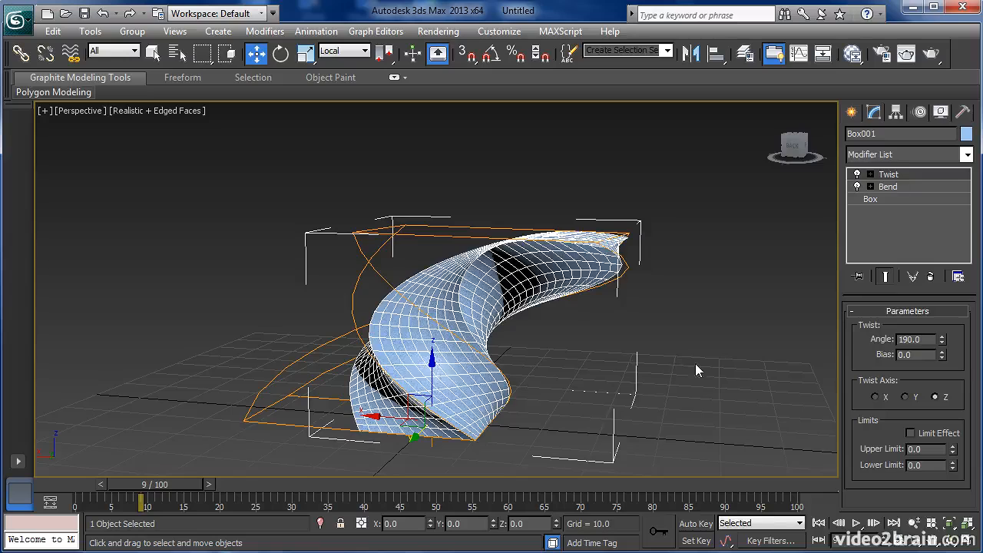
pyautogui.click(897, 185)
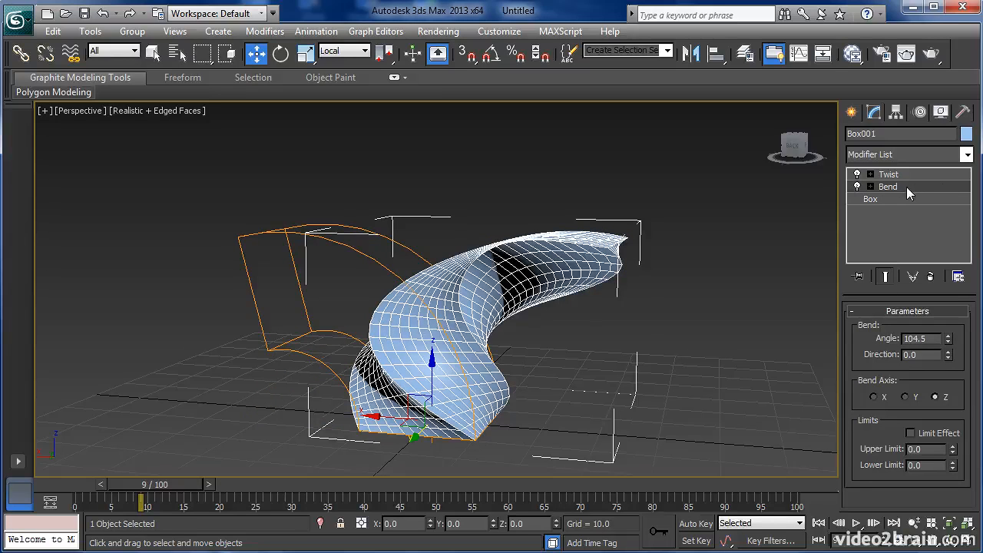
pyautogui.moveTo(906, 185); pyautogui.dragTo(909, 175)
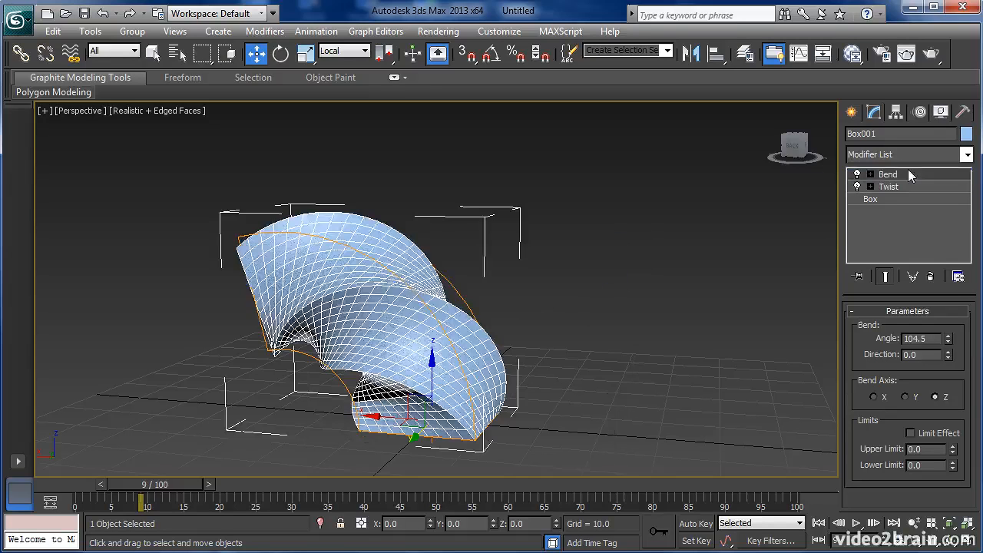
# Examine the reshaped box from several angles while switching between its Bend and Twist modifiers.
pyautogui.keyDown('alt'); pyautogui.moveTo(642, 289); pyautogui.dragTo(809, 237, button='middle'); pyautogui.keyUp('alt')
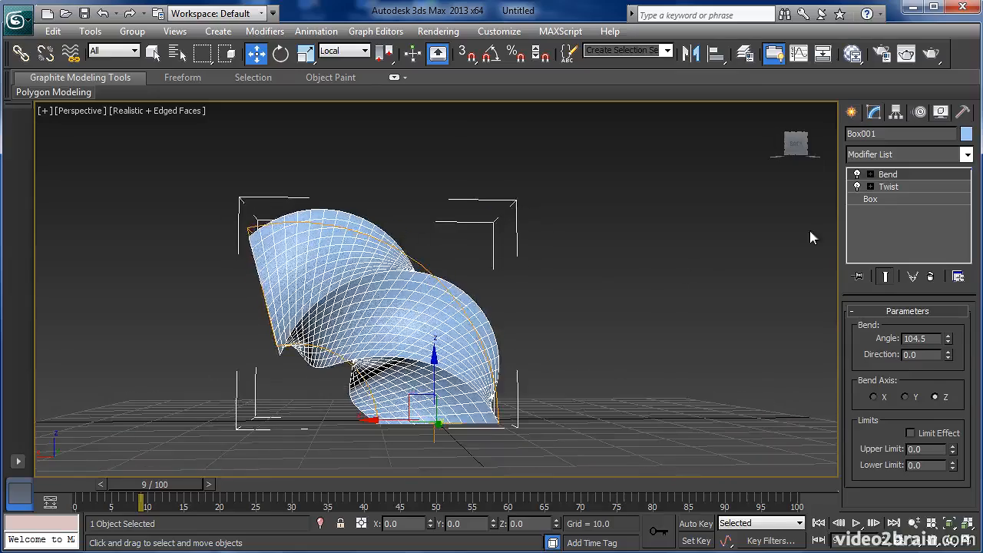
pyautogui.click(888, 186)
pyautogui.moveTo(624, 287)
pyautogui.keyDown('alt'); pyautogui.mouseDown(button='middle')
pyautogui.moveTo(579, 289)
pyautogui.moveTo(623, 287)
pyautogui.moveTo(562, 307)
pyautogui.moveTo(630, 305)
pyautogui.mouseUp(button='middle'); pyautogui.keyUp('alt')
pyautogui.click(890, 175)
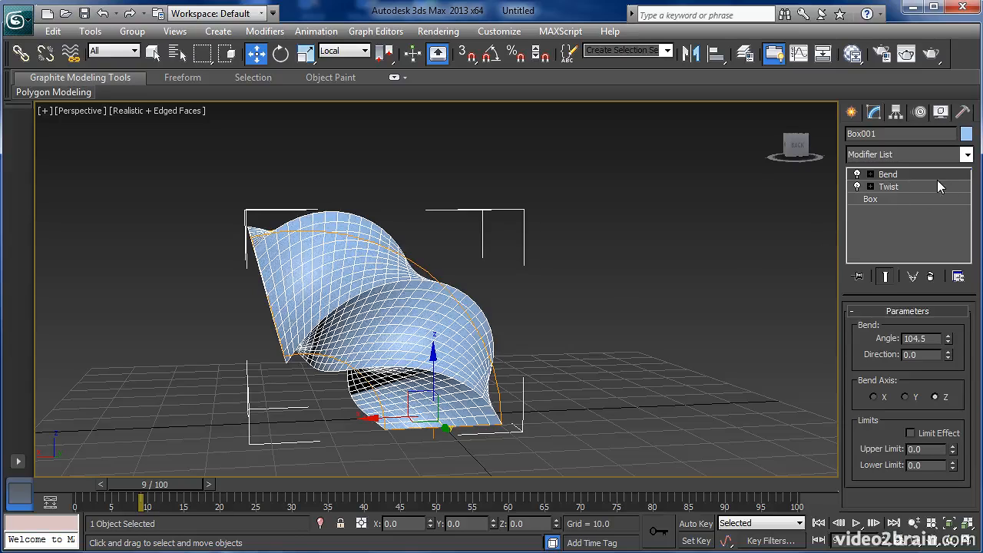
pyautogui.click(909, 185)
pyautogui.click(909, 174)
pyautogui.click(910, 186)
pyautogui.click(911, 175)
# Remove the Twist modifier from the stack and undo the removal, doing this twice.
pyautogui.click(911, 185)
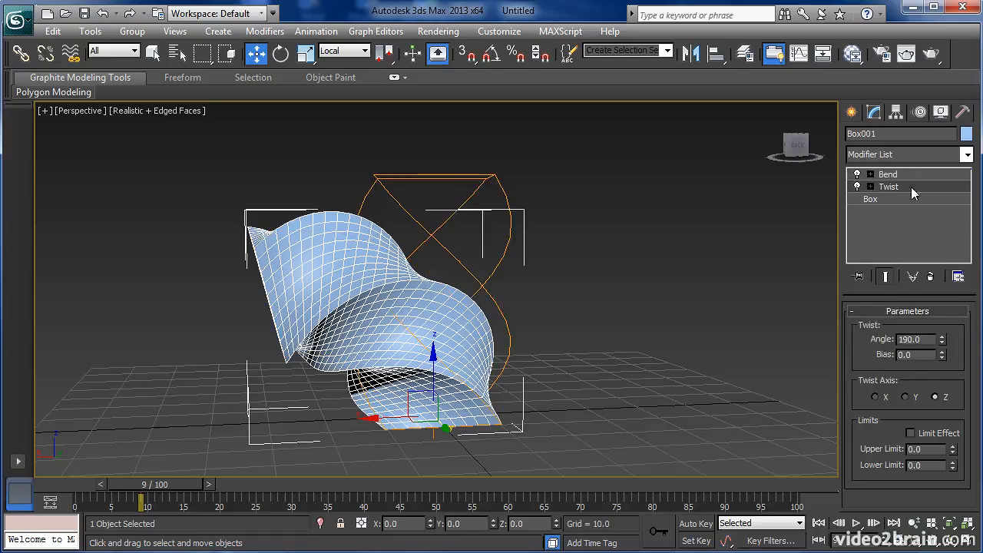
pyautogui.click(929, 278)
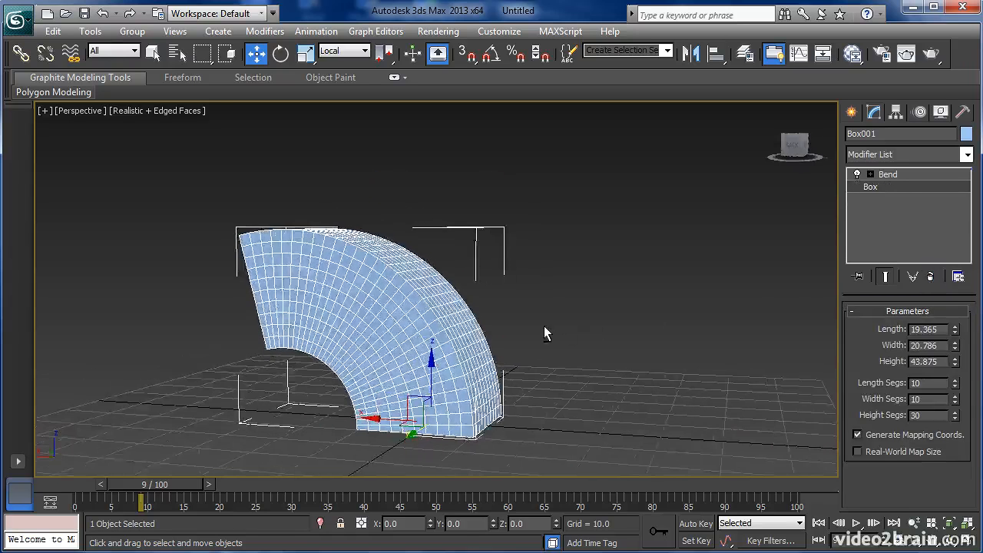
pyautogui.keyDown('alt'); pyautogui.moveTo(544, 327); pyautogui.dragTo(604, 329, button='middle'); pyautogui.keyUp('alt')
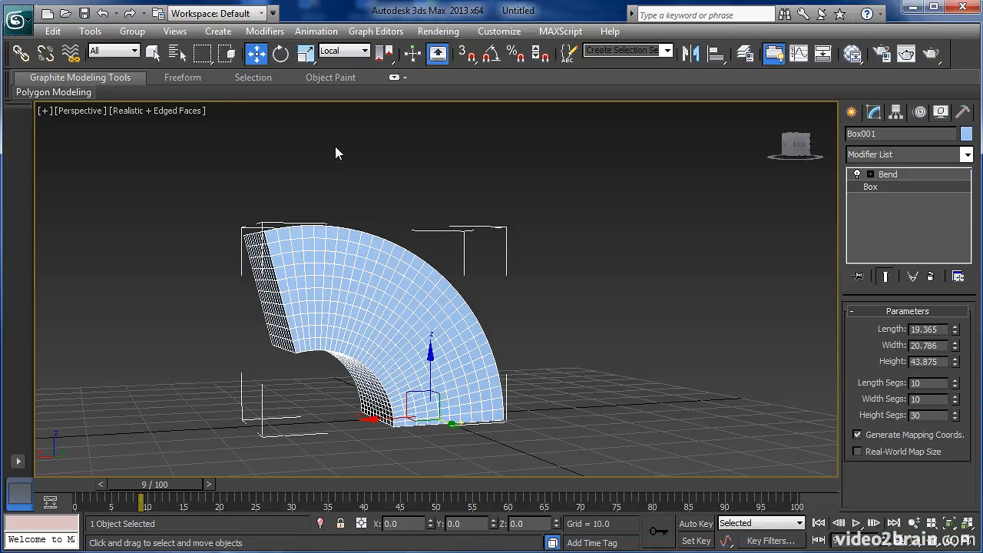
pyautogui.click(102, 13)
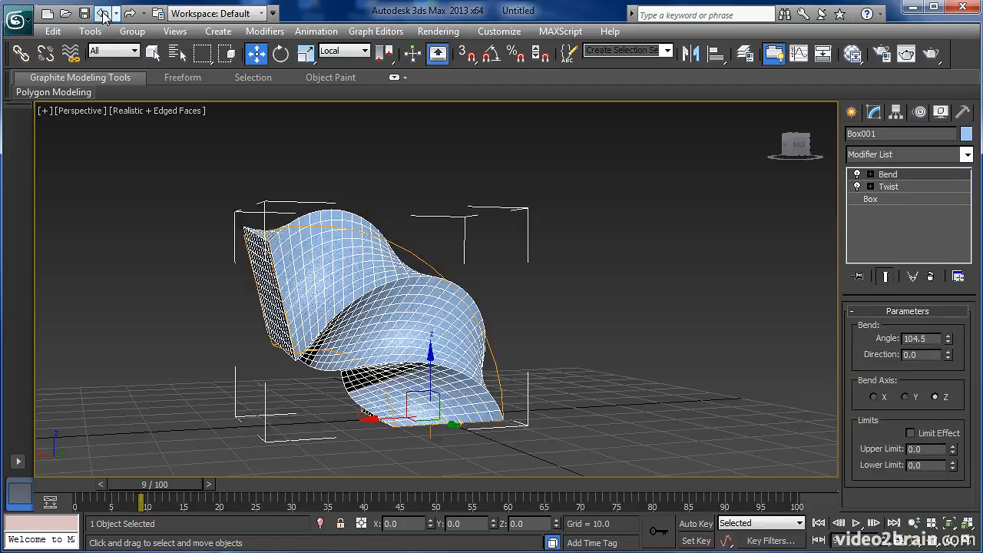
pyautogui.keyDown('alt'); pyautogui.moveTo(488, 298); pyautogui.dragTo(519, 319, button='middle'); pyautogui.keyUp('alt')
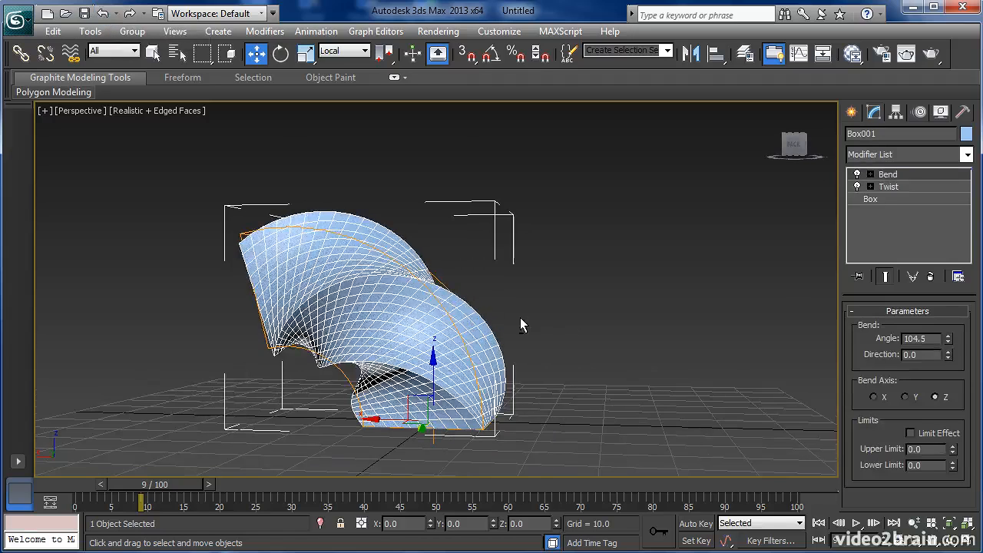
pyautogui.click(899, 189)
pyautogui.click(913, 276)
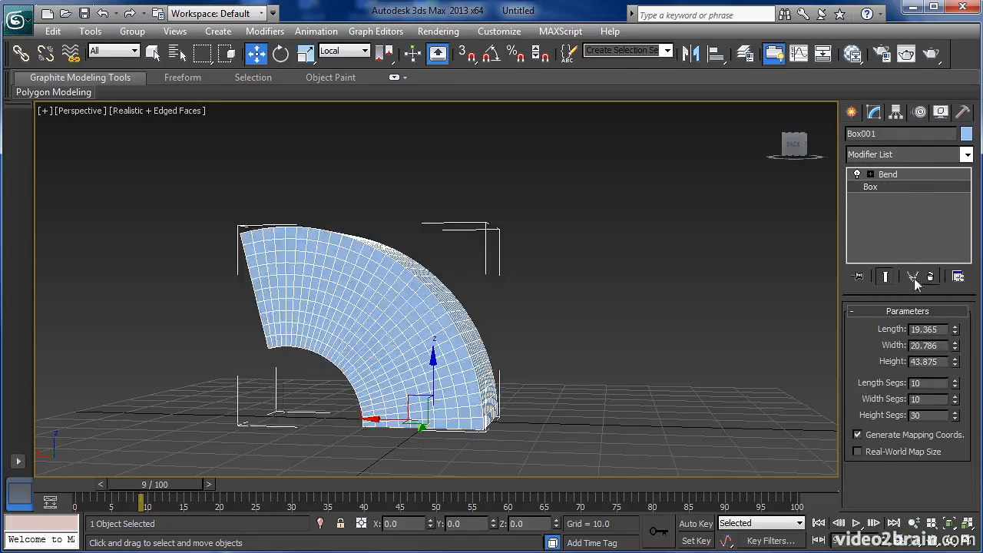
pyautogui.keyDown('alt'); pyautogui.moveTo(530, 318); pyautogui.dragTo(553, 324, button='middle'); pyautogui.keyUp('alt')
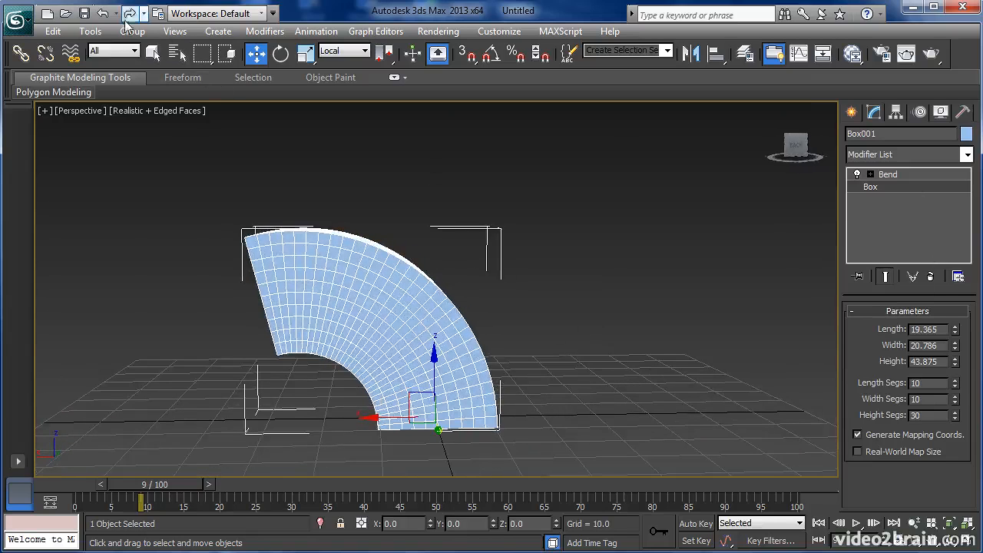
pyautogui.click(102, 13)
pyautogui.keyDown('alt'); pyautogui.moveTo(457, 306); pyautogui.dragTo(491, 344, button='middle'); pyautogui.keyUp('alt')
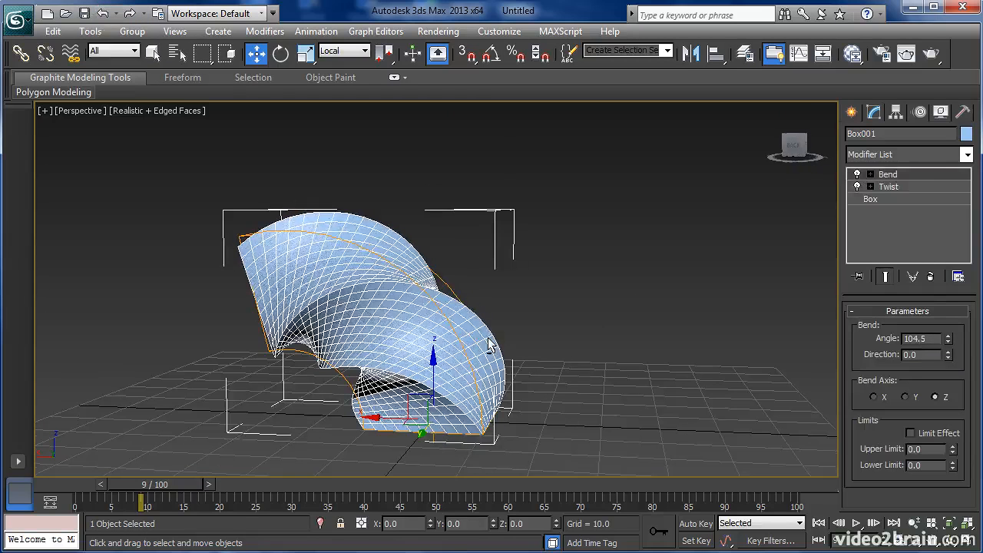
# Remove the Bend modifier from the stack and undo the removal.
pyautogui.click(896, 175)
pyautogui.click(931, 278)
pyautogui.moveTo(532, 372)
pyautogui.keyDown('alt'); pyautogui.mouseDown(button='middle')
pyautogui.moveTo(509, 372)
pyautogui.moveTo(603, 368)
pyautogui.moveTo(545, 384)
pyautogui.mouseUp(button='middle'); pyautogui.keyUp('alt')
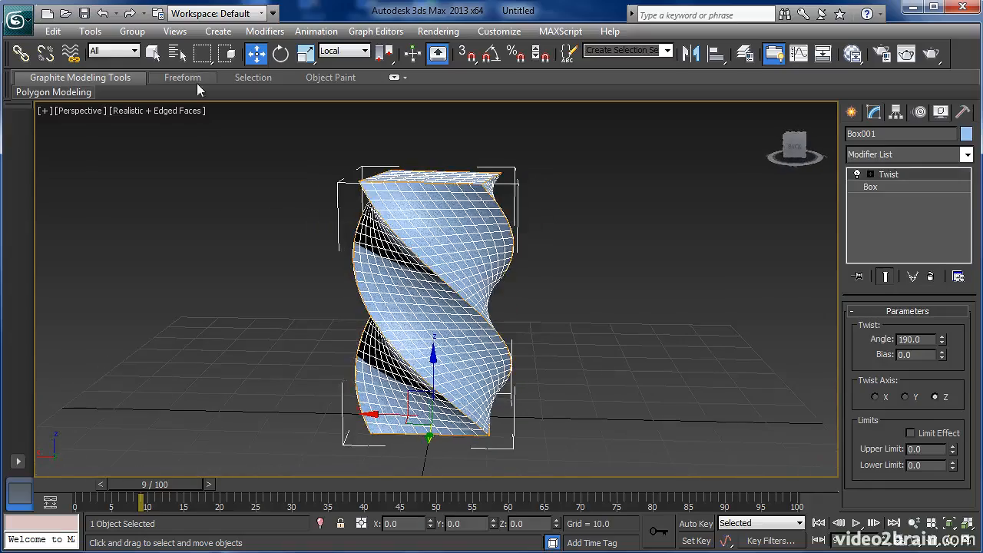
pyautogui.click(102, 13)
pyautogui.keyDown('alt'); pyautogui.moveTo(546, 324); pyautogui.dragTo(513, 342, button='middle'); pyautogui.keyUp('alt')
pyautogui.keyDown('alt'); pyautogui.moveTo(579, 325); pyautogui.dragTo(589, 318, button='middle'); pyautogui.keyUp('alt')
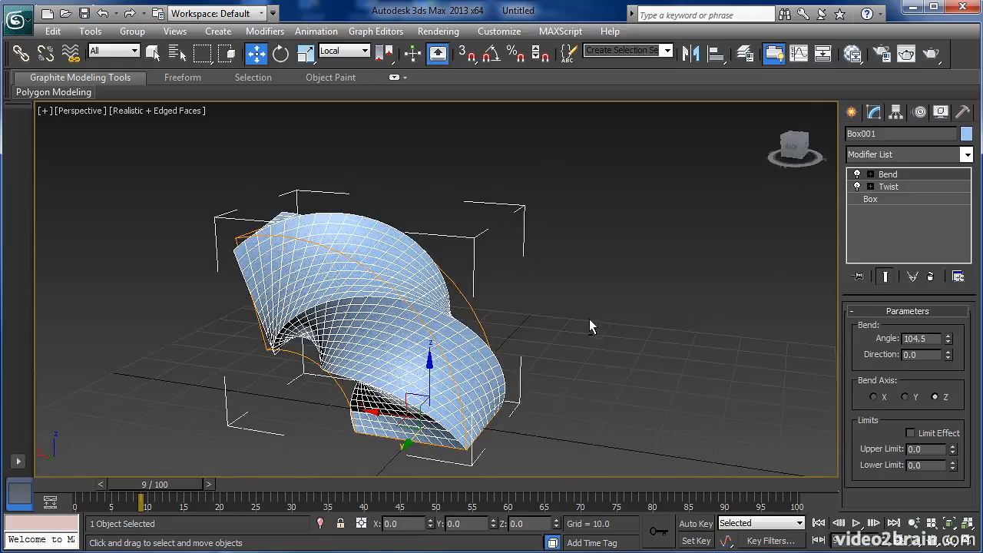
pyautogui.keyDown('alt'); pyautogui.moveTo(629, 291); pyautogui.dragTo(570, 336, button='middle'); pyautogui.keyUp('alt')
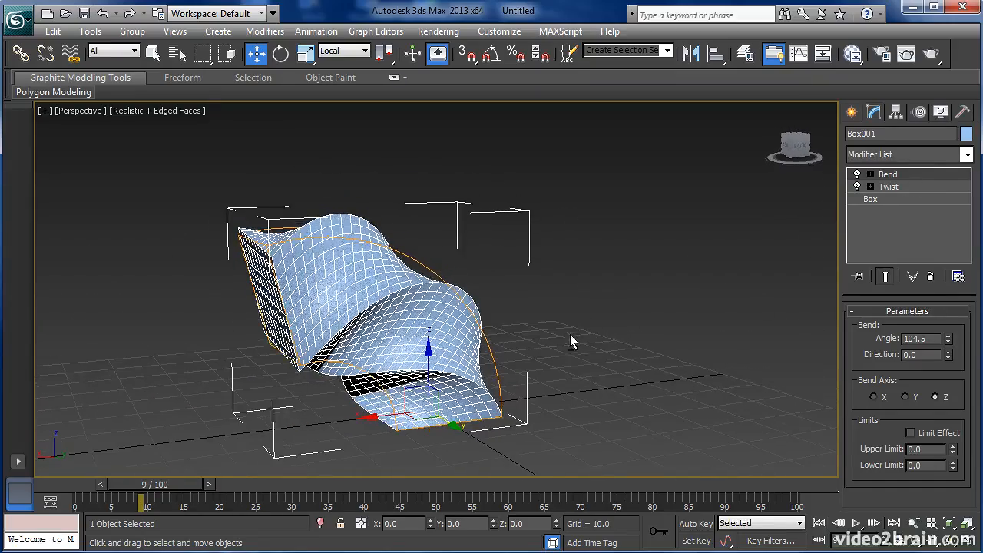
# Collapse the box's entire modifier stack into an editable mesh, accepting the loss of its creation and modifier parameters.
pyautogui.rightClick(916, 174)
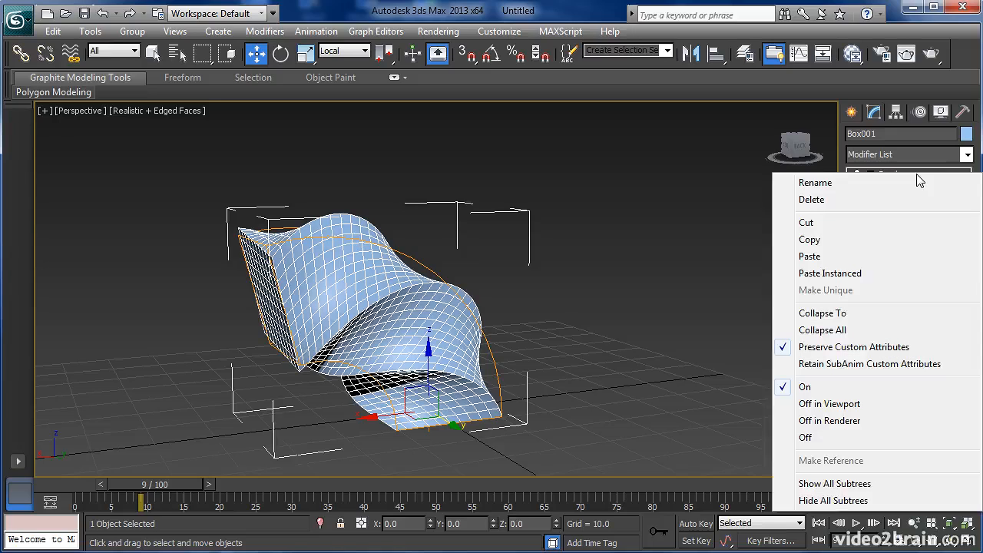
pyautogui.click(856, 332)
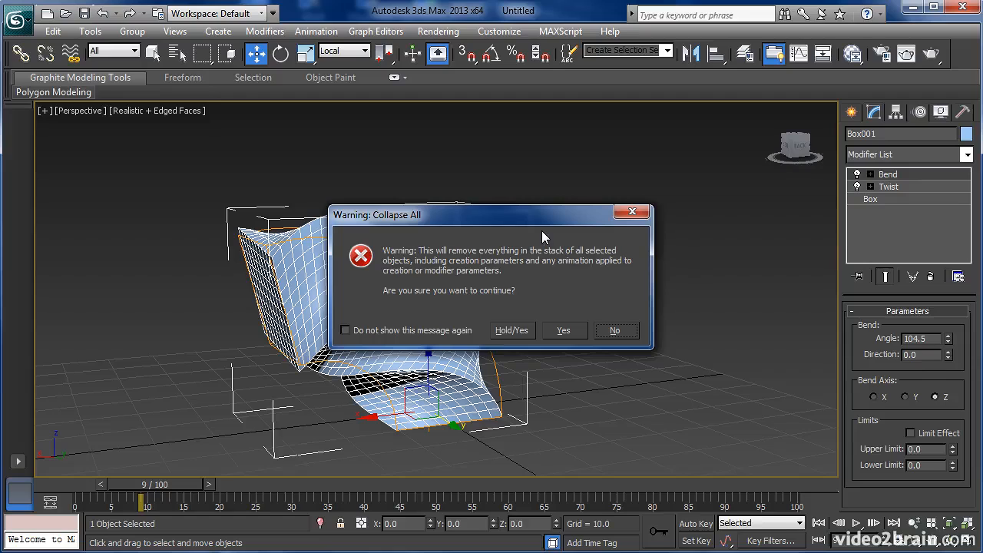
pyautogui.click(563, 331)
pyautogui.keyDown('alt'); pyautogui.moveTo(557, 371); pyautogui.dragTo(573, 332, button='middle'); pyautogui.keyUp('alt')
pyautogui.click(573, 332)
pyautogui.click(403, 340)
pyautogui.keyDown('alt'); pyautogui.moveTo(508, 347); pyautogui.dragTo(613, 319, button='middle'); pyautogui.keyUp('alt')
pyautogui.keyDown('alt'); pyautogui.moveTo(550, 329); pyautogui.dragTo(537, 367, button='middle'); pyautogui.keyUp('alt')
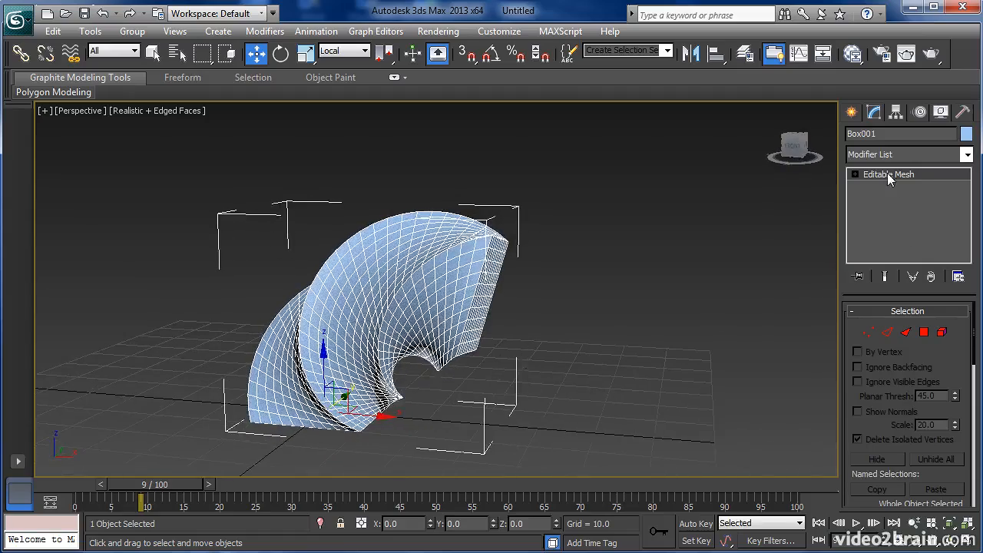
pyautogui.keyDown('alt'); pyautogui.moveTo(553, 343); pyautogui.dragTo(293, 354, button='middle'); pyautogui.keyUp('alt')
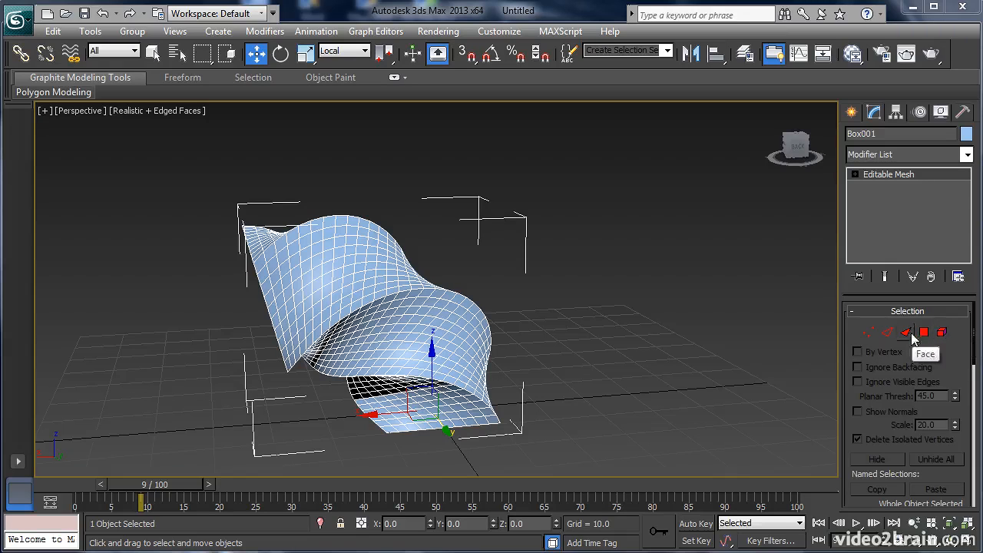
# Expand the Editable Mesh, go through its sub-object levels and activate the Vertex level.
pyautogui.click(854, 175)
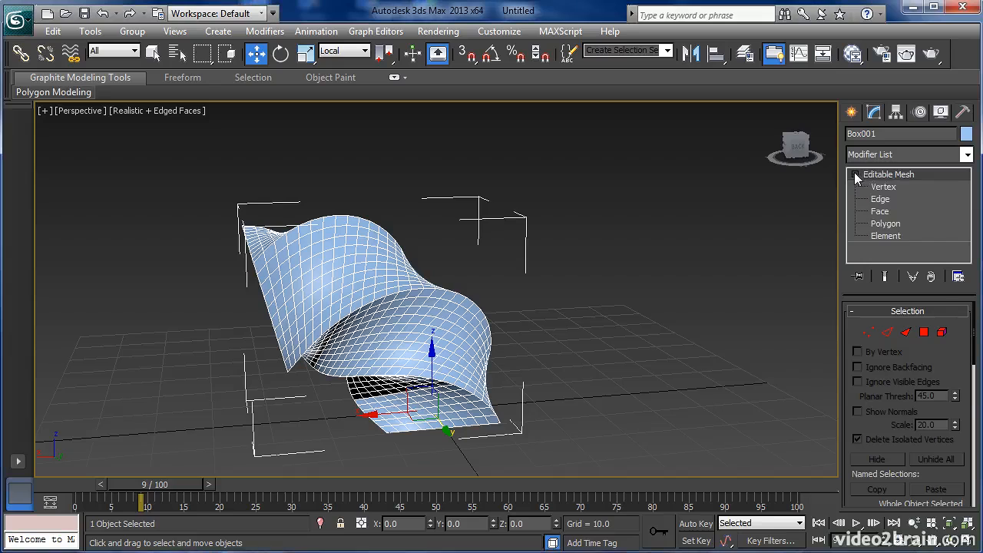
pyautogui.click(893, 187)
pyautogui.click(890, 200)
pyautogui.click(891, 211)
pyautogui.click(894, 223)
pyautogui.click(895, 235)
pyautogui.click(895, 223)
pyautogui.click(895, 212)
pyautogui.click(895, 200)
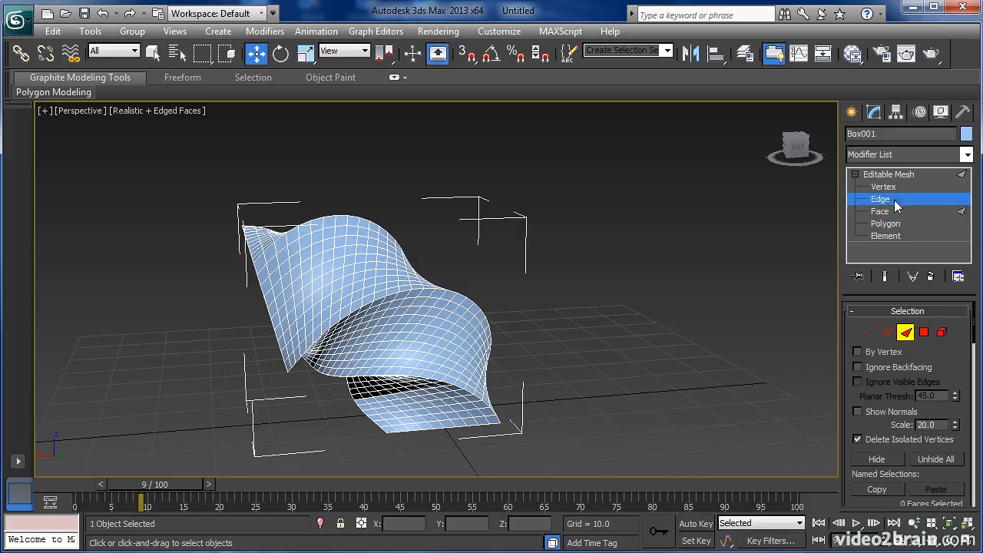
pyautogui.click(898, 187)
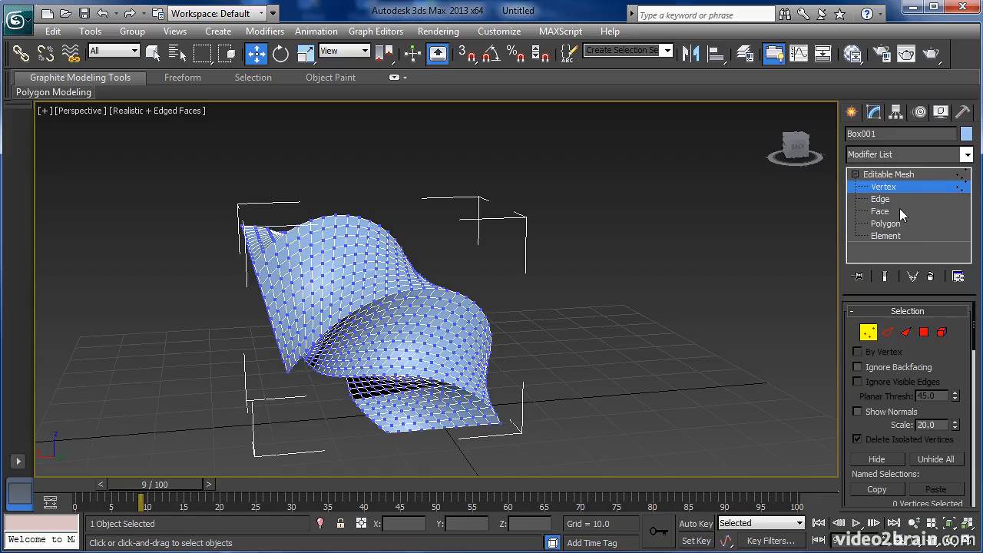
pyautogui.keyDown('alt'); pyautogui.moveTo(546, 329); pyautogui.dragTo(279, 350, button='middle'); pyautogui.keyUp('alt')
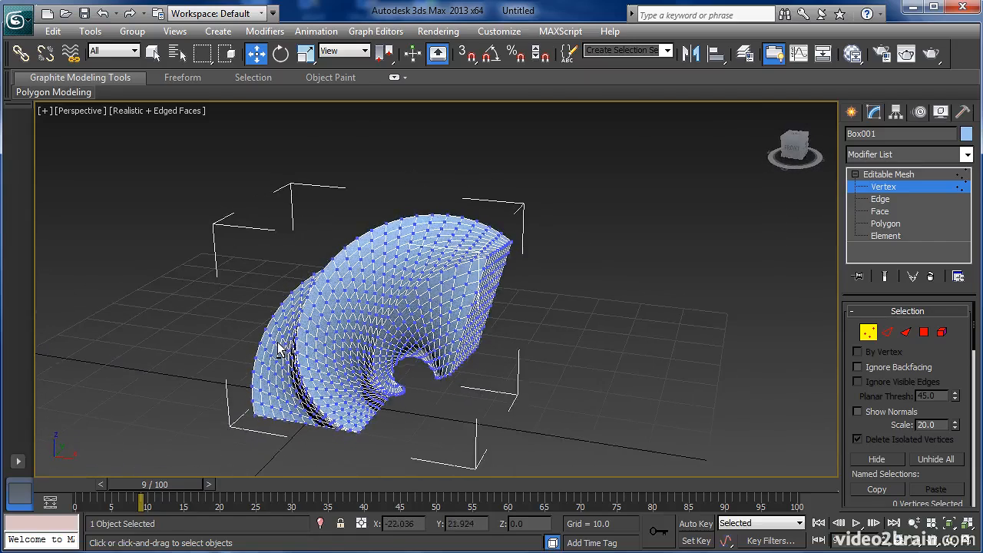